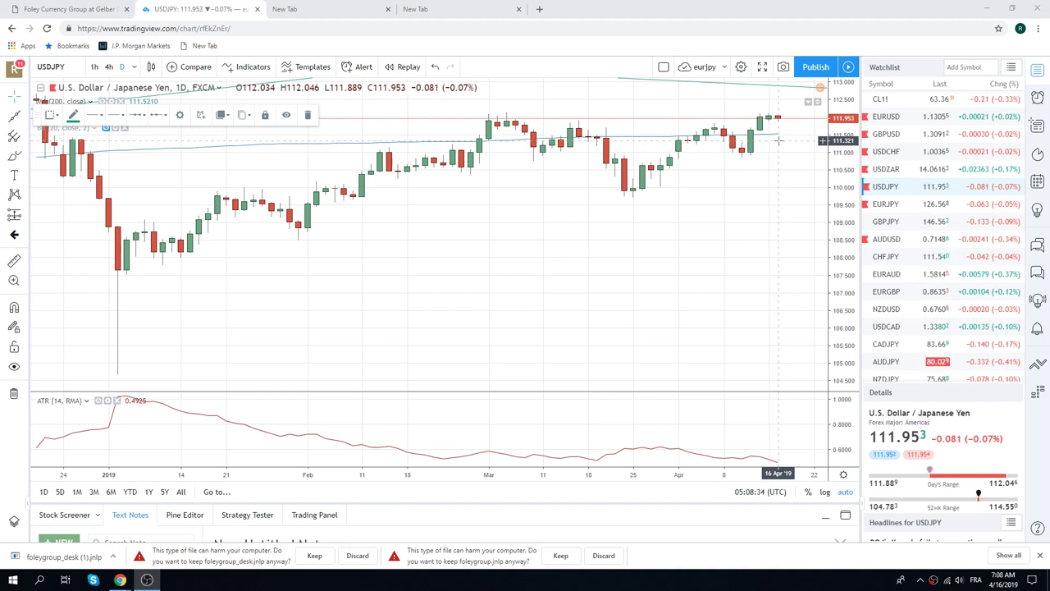
Load the AUDUSD daily chart and close the OANDA ad covering its ATR pane.
{"action": "left_click", "coordinate": [888, 240]}
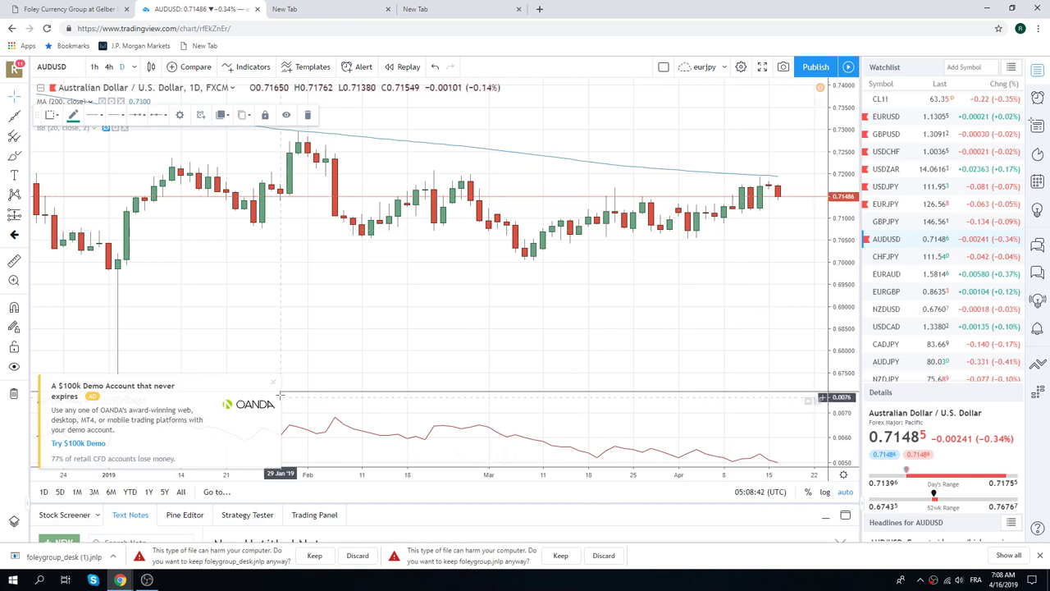
{"action": "left_click", "coordinate": [273, 383]}
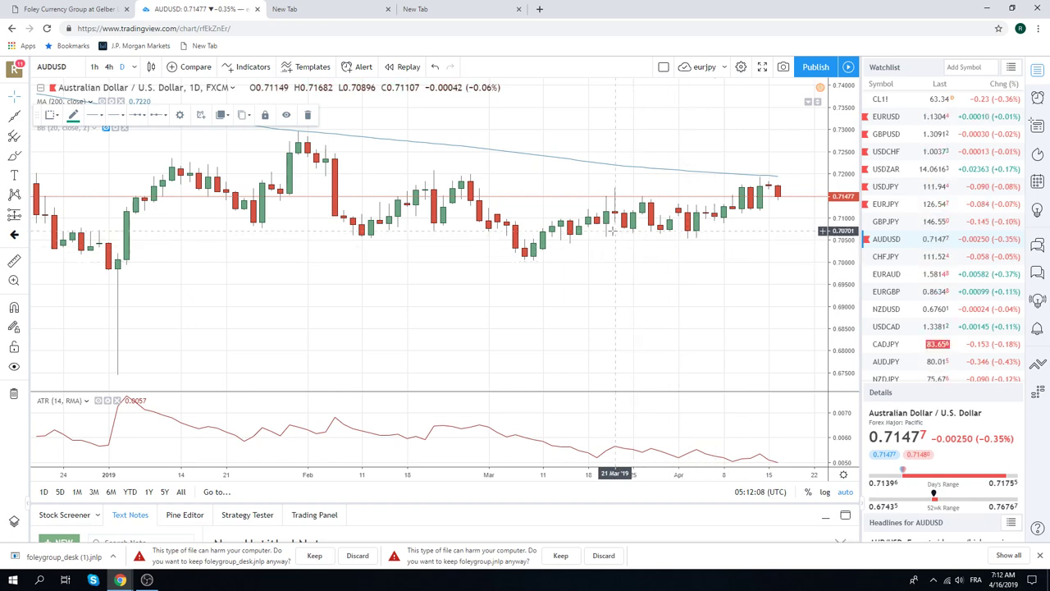
Load the EURUSD daily chart, close the OANDA ad and decline the upgrade offer with 'Maybe later'.
{"action": "left_click", "coordinate": [886, 123]}
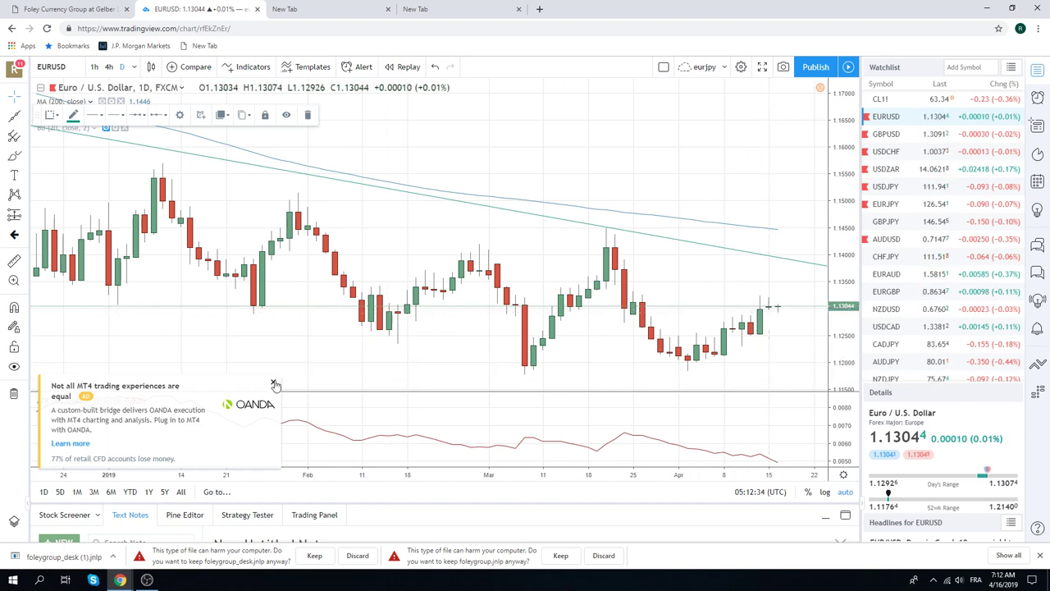
{"action": "left_click", "coordinate": [274, 386]}
{"action": "left_click", "coordinate": [410, 384]}
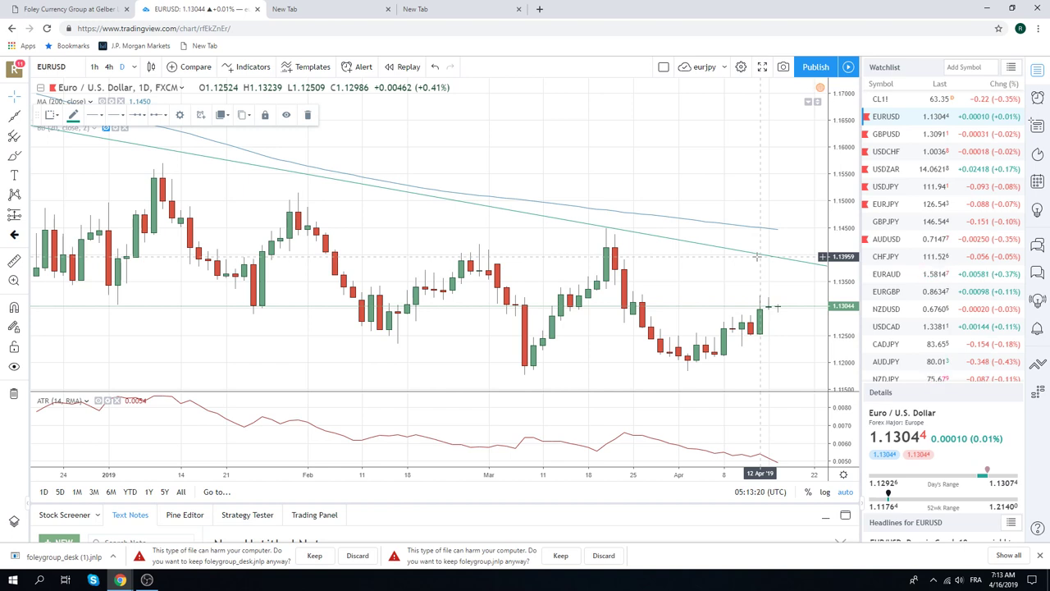
{"action": "scroll", "coordinate": [913, 265], "scroll_direction": "up", "scroll_amount": 4}
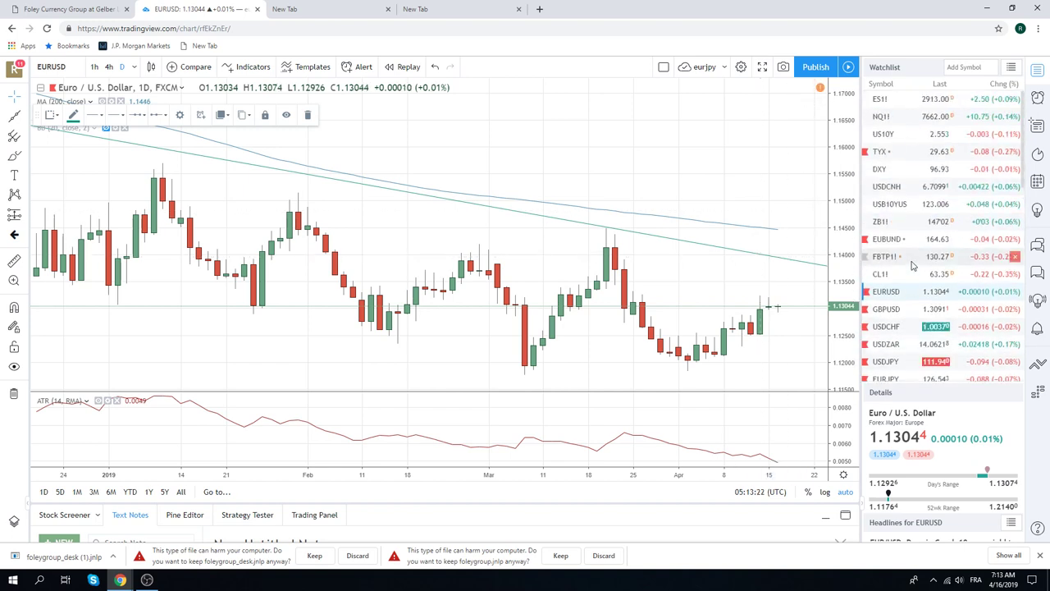
{"action": "left_click", "coordinate": [893, 174]}
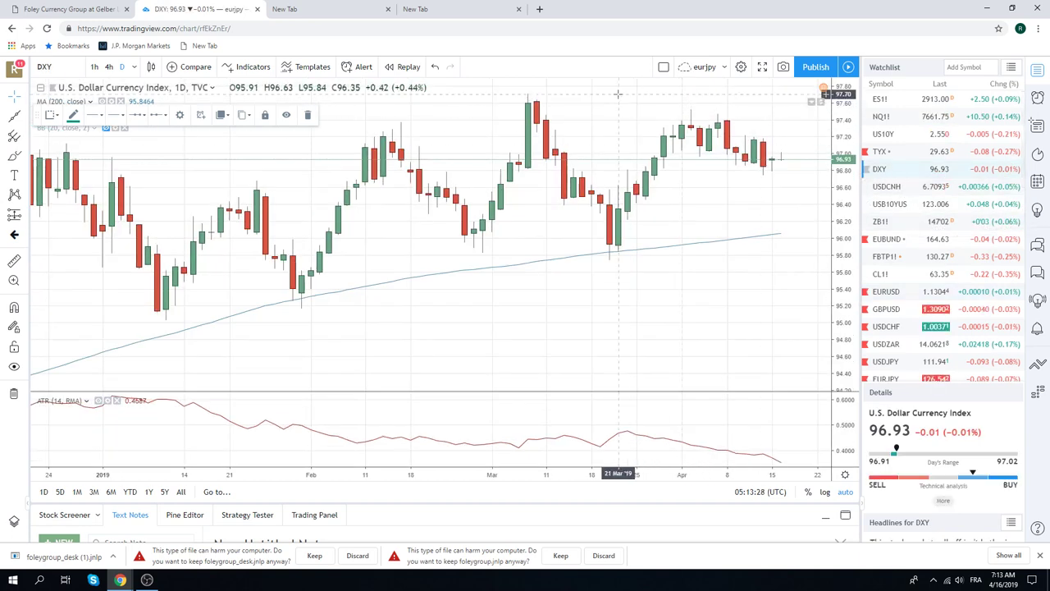
{"action": "left_click", "coordinate": [899, 293]}
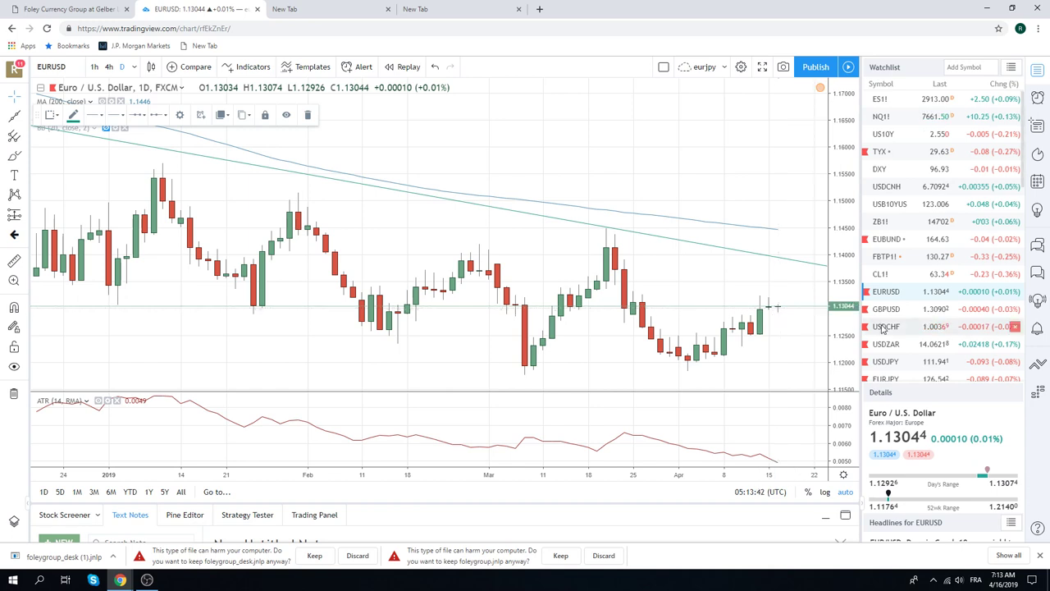
Load the USDCHF daily chart from the watchlist, showing price near 1.0037.
{"action": "left_click", "coordinate": [885, 328]}
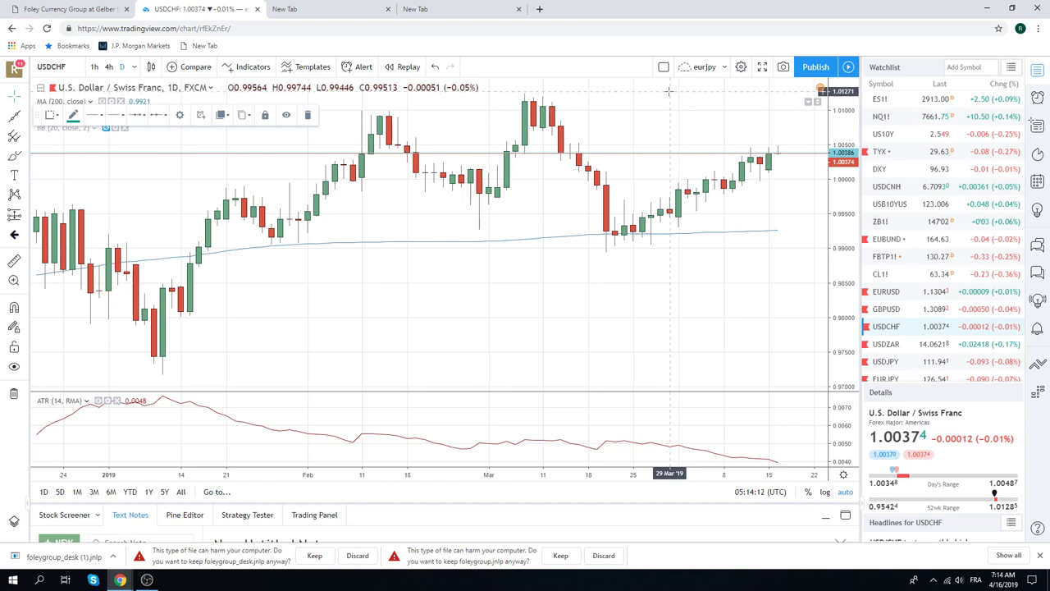
Zoom the USDCHF daily chart out and back in to review its price history.
{"action": "scroll", "coordinate": [668, 92], "scroll_direction": "down", "scroll_amount": 5}
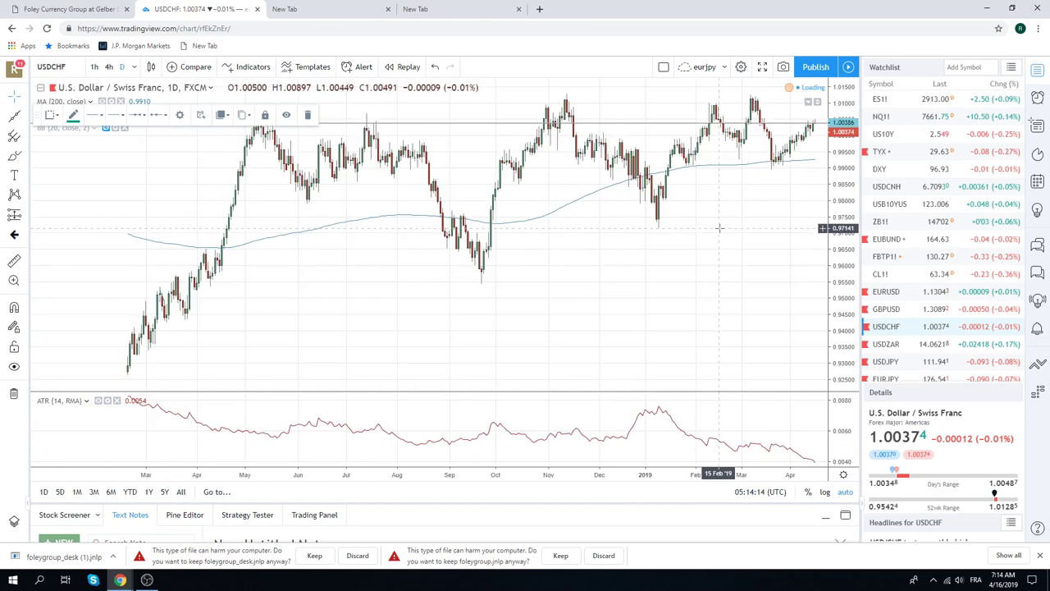
{"action": "scroll", "coordinate": [719, 228], "scroll_direction": "down", "scroll_amount": 1}
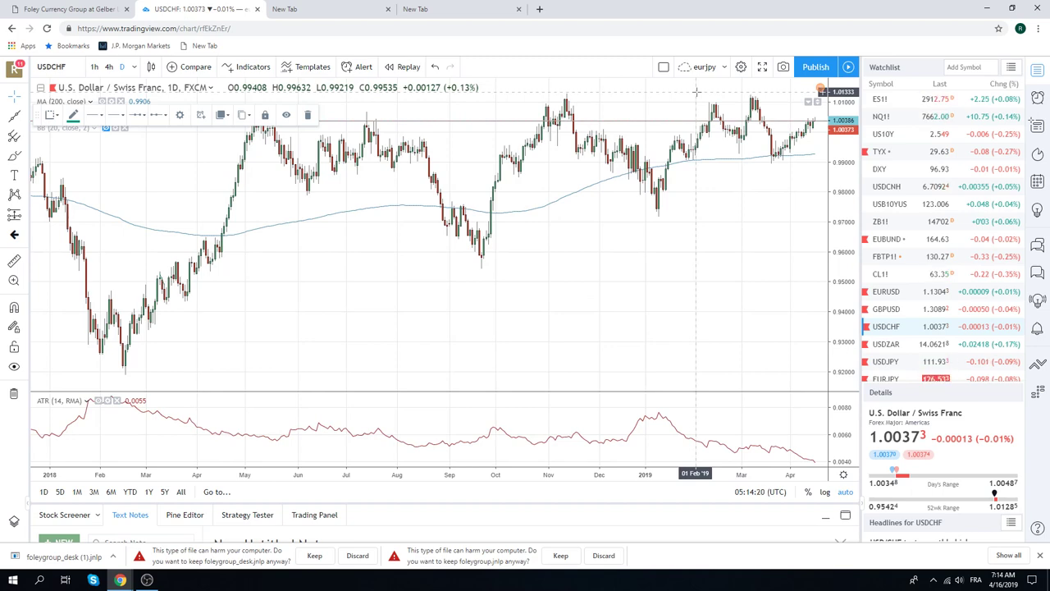
{"action": "scroll", "coordinate": [696, 92], "scroll_direction": "down", "scroll_amount": 5}
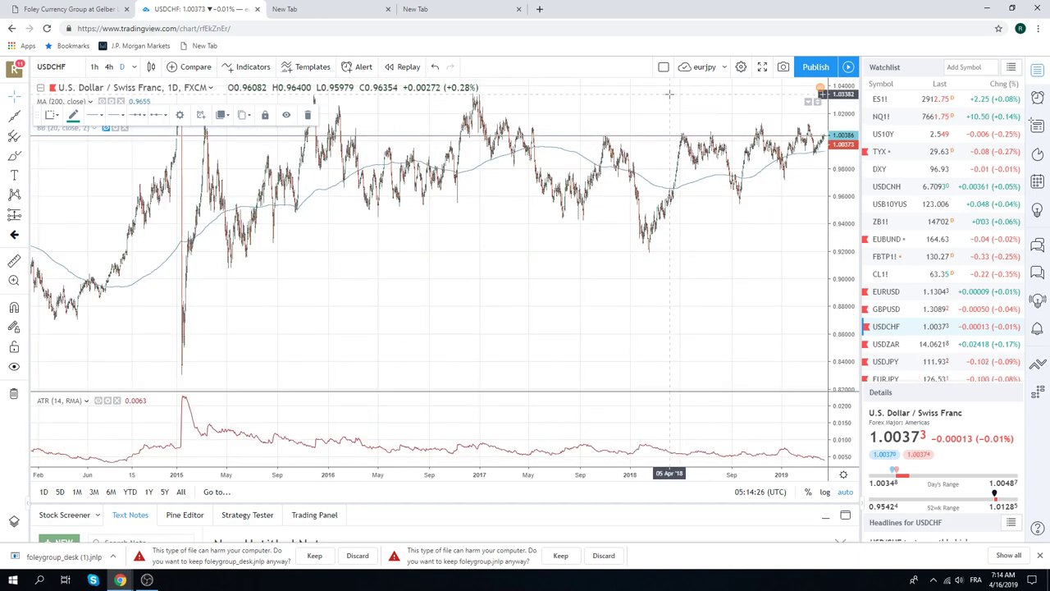
{"action": "scroll", "coordinate": [628, 330], "scroll_direction": "up", "scroll_amount": 5}
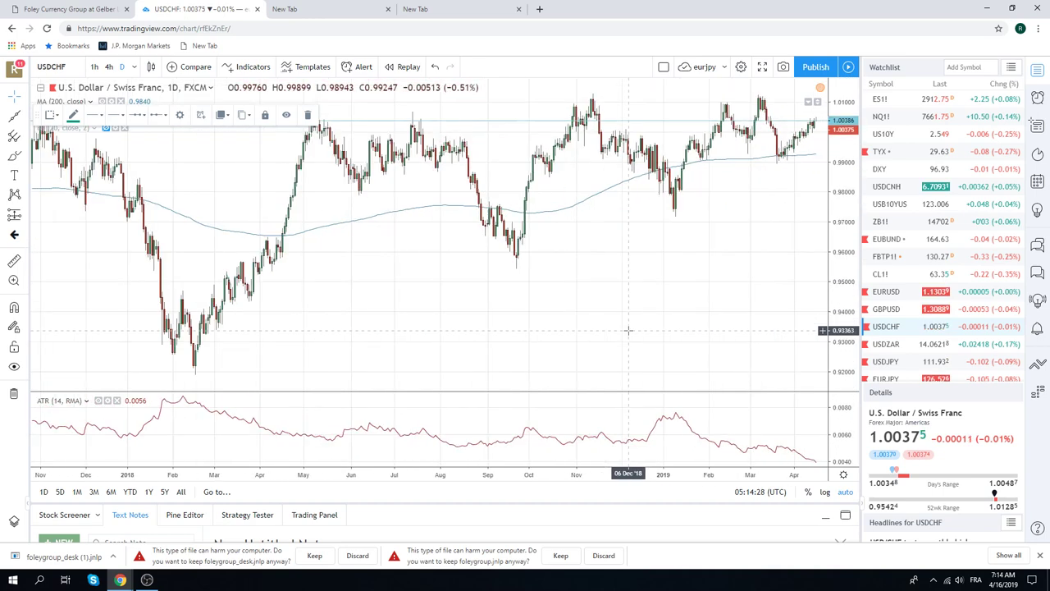
{"action": "scroll", "coordinate": [628, 330], "scroll_direction": "up", "scroll_amount": 3}
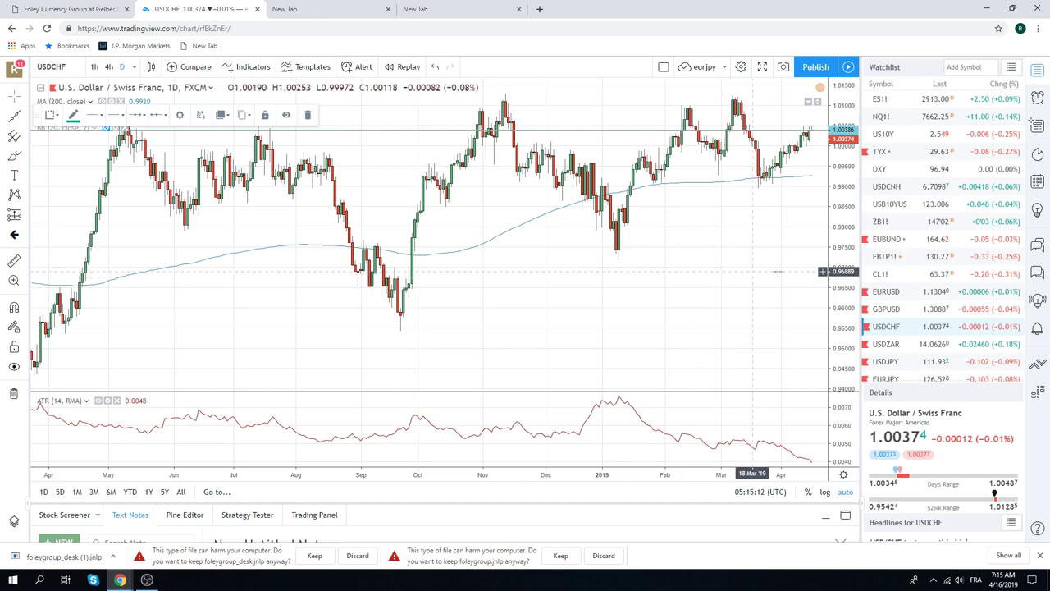
View the GBPUSD daily chart zoomed into recent bars, then load the USDZAR daily chart.
{"action": "left_click", "coordinate": [884, 310]}
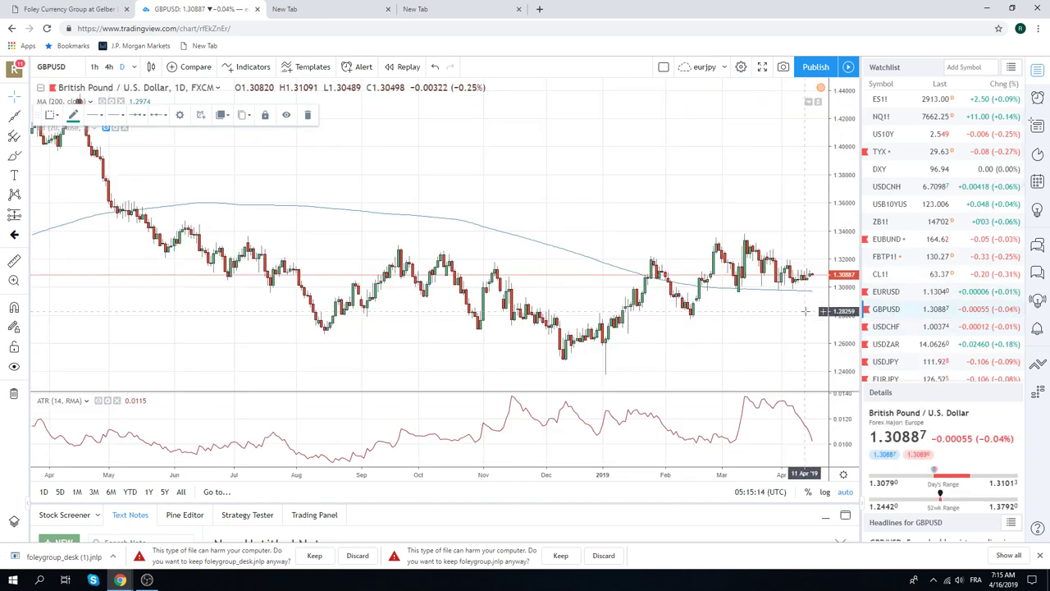
{"action": "scroll", "coordinate": [683, 339], "scroll_direction": "up", "scroll_amount": 3}
{"action": "scroll", "coordinate": [683, 339], "scroll_direction": "up", "scroll_amount": 2}
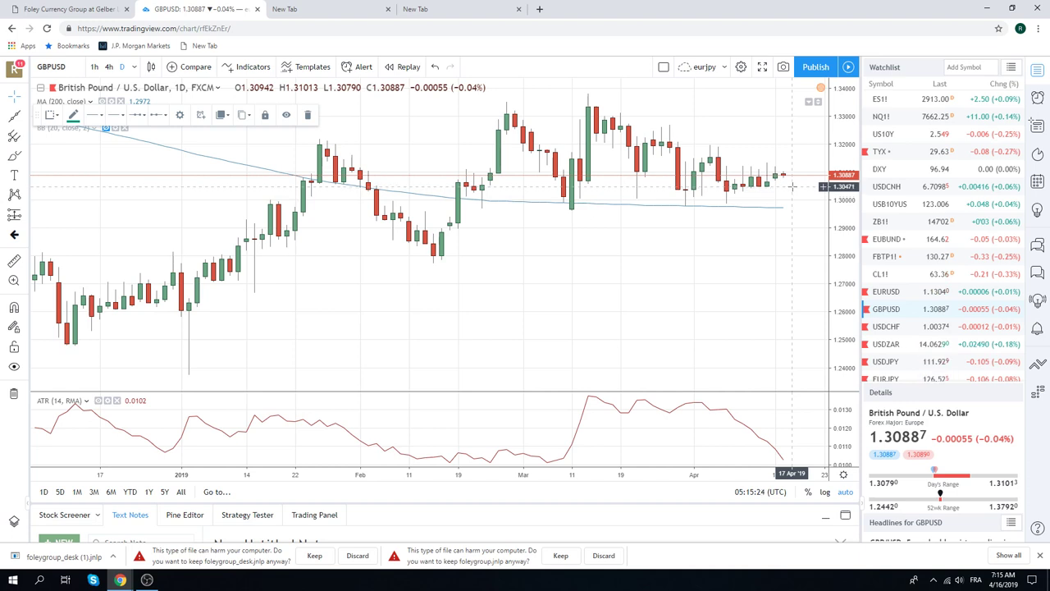
{"action": "left_click", "coordinate": [892, 346]}
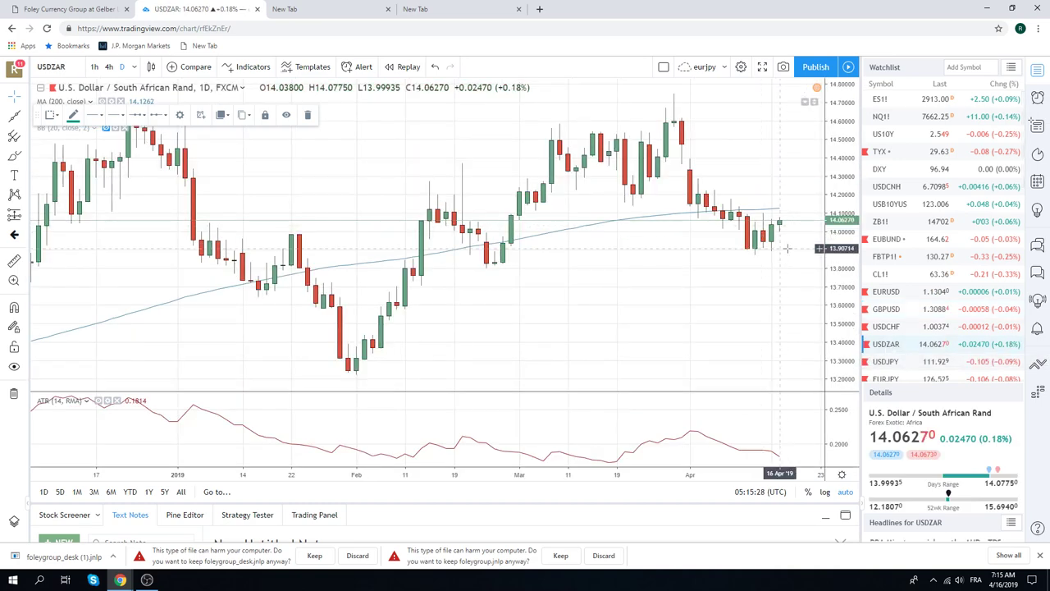
Load the USDJPY daily chart, then scroll down the watchlist toward AUDUSD.
{"action": "left_click", "coordinate": [894, 363]}
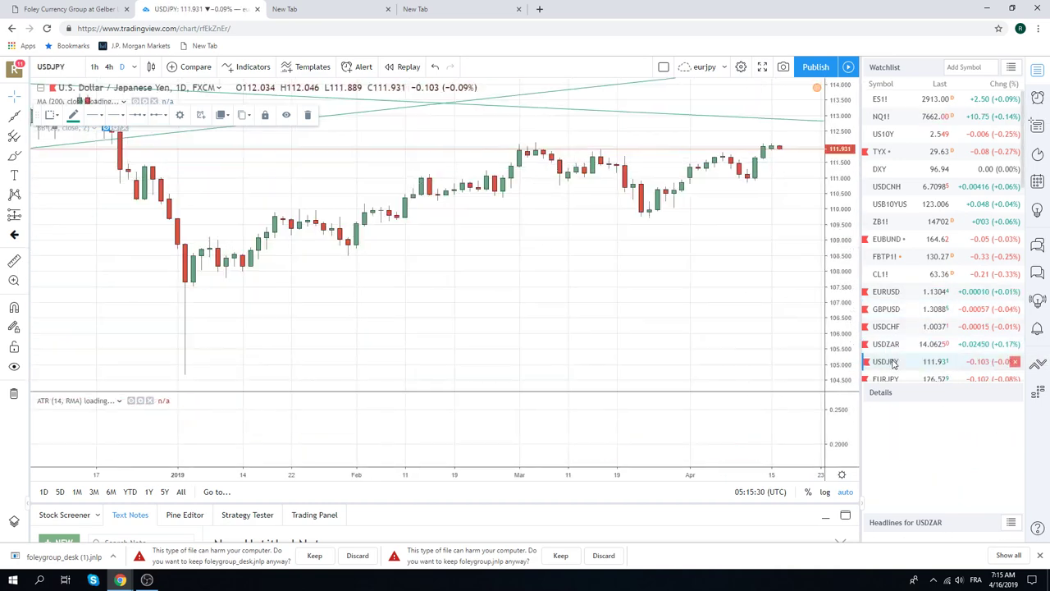
{"action": "scroll", "coordinate": [706, 302], "scroll_direction": "down", "scroll_amount": 3}
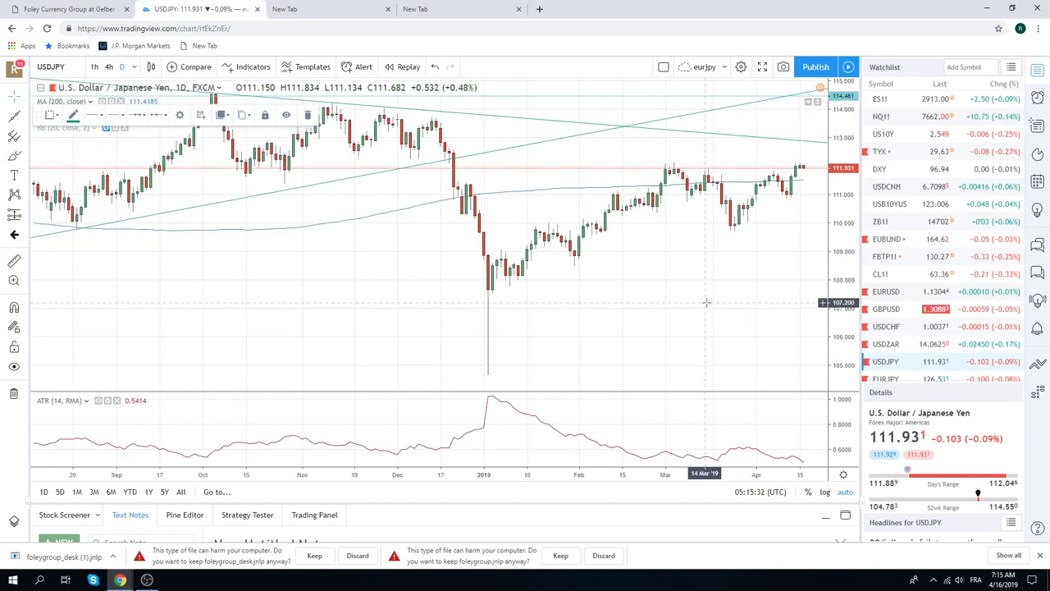
{"action": "scroll", "coordinate": [705, 301], "scroll_direction": "down", "scroll_amount": 2}
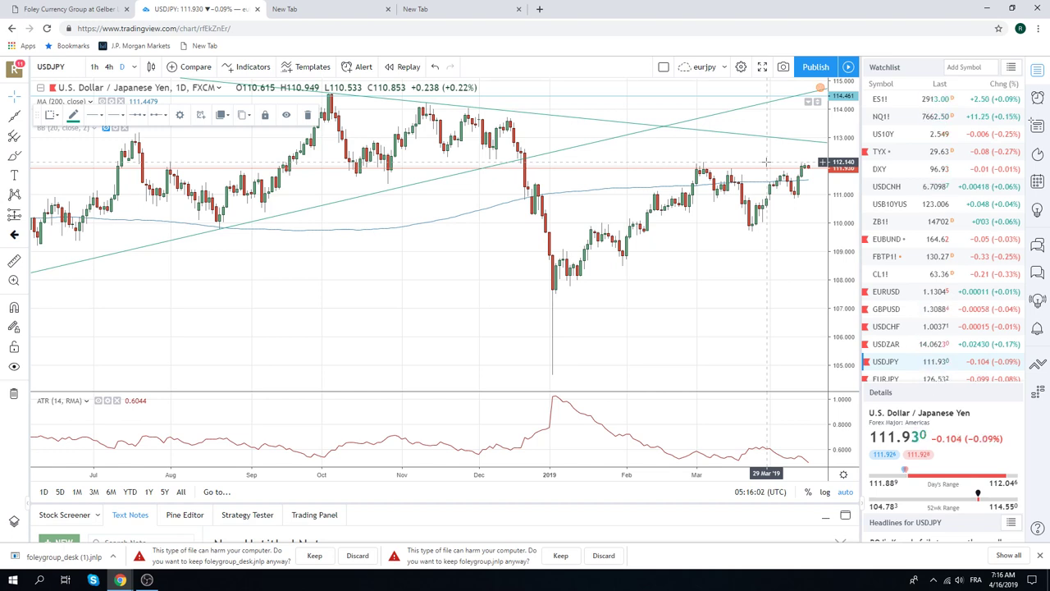
{"action": "scroll", "coordinate": [913, 228], "scroll_direction": "down", "scroll_amount": 1}
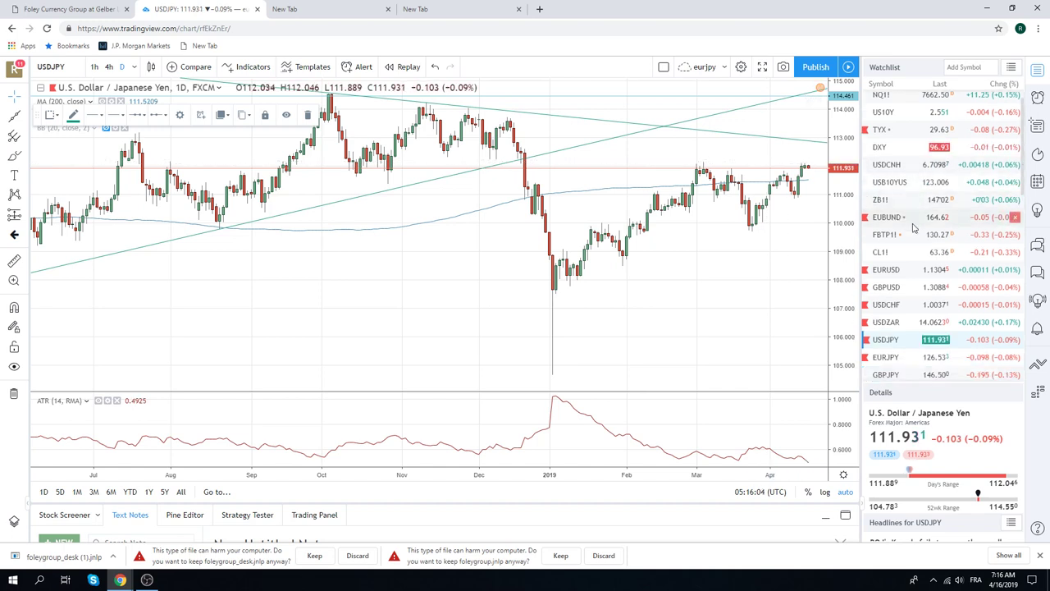
{"action": "scroll", "coordinate": [913, 228], "scroll_direction": "down", "scroll_amount": 1}
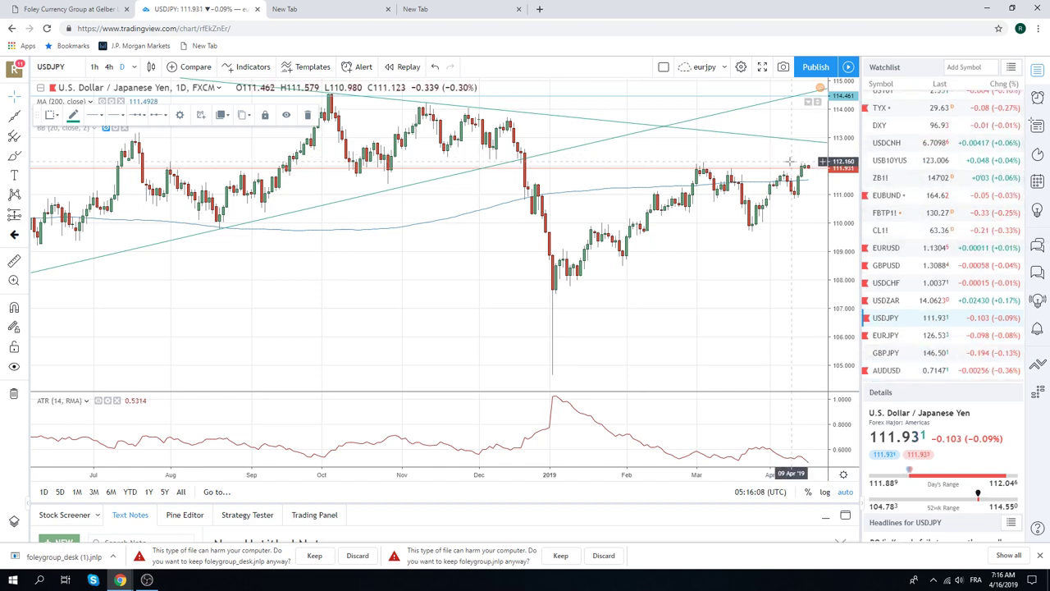
{"action": "scroll", "coordinate": [902, 179], "scroll_direction": "down", "scroll_amount": 1}
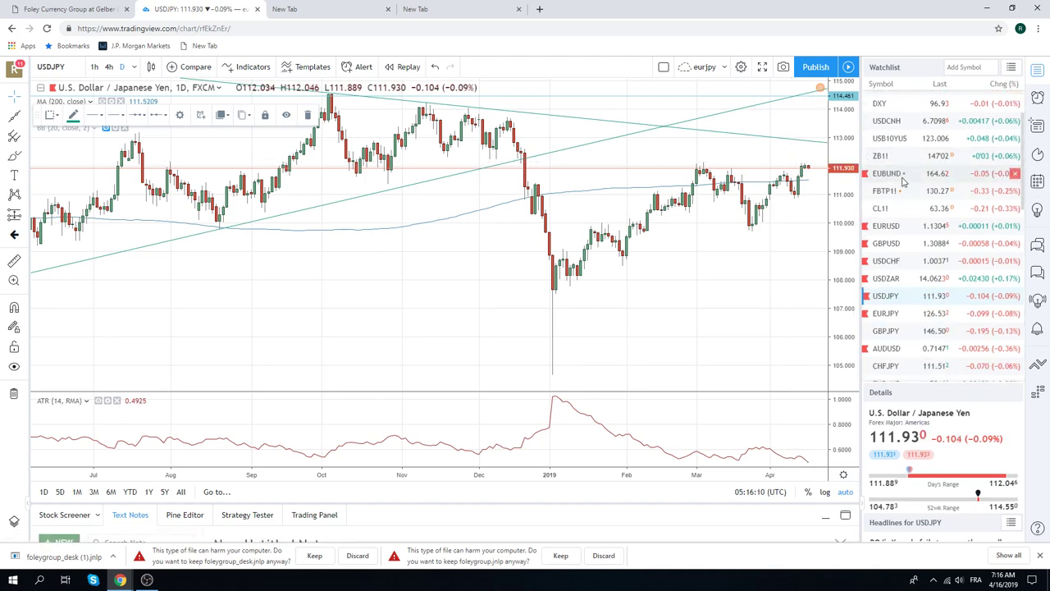
Load the AUDUSD chart and zoom into its recent candles.
{"action": "left_click", "coordinate": [887, 349]}
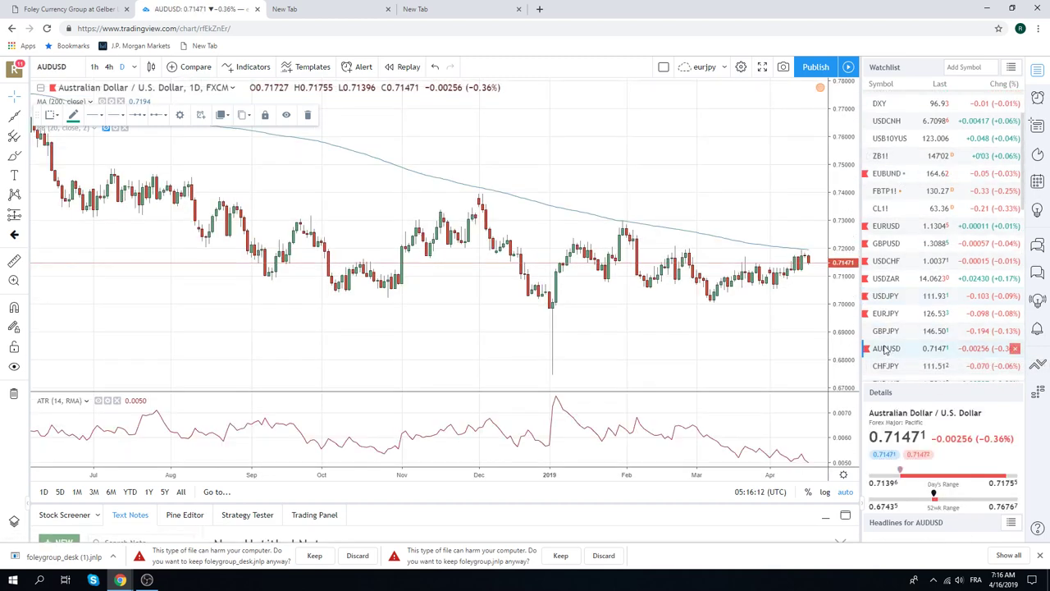
{"action": "scroll", "coordinate": [537, 261], "scroll_direction": "up", "scroll_amount": 4}
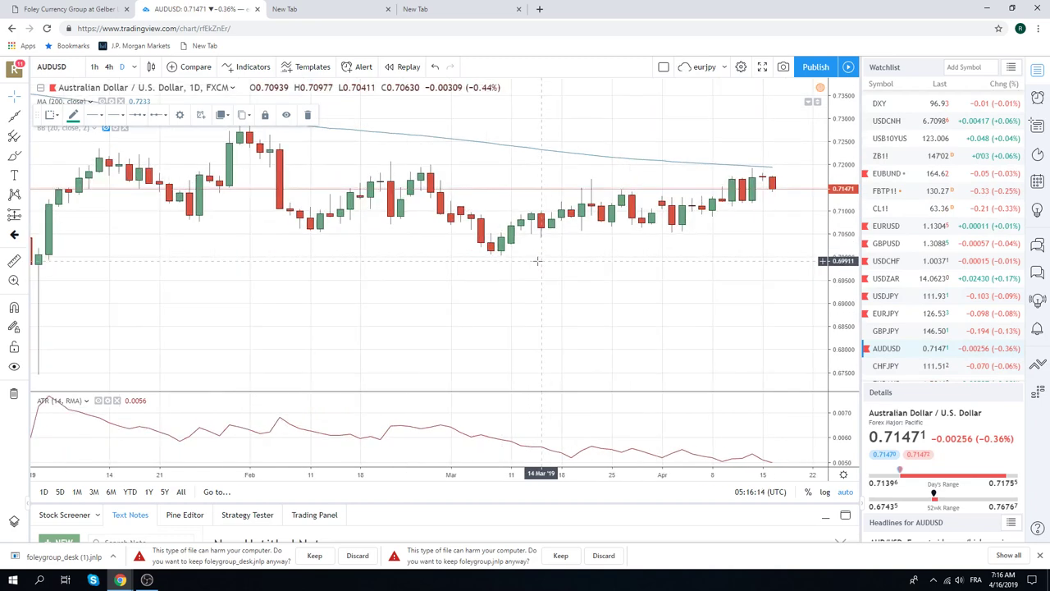
{"action": "scroll", "coordinate": [537, 261], "scroll_direction": "up", "scroll_amount": 2}
Scroll the watchlist and load the NZDUSD daily chart.
{"action": "scroll", "coordinate": [905, 287], "scroll_direction": "down", "scroll_amount": 1}
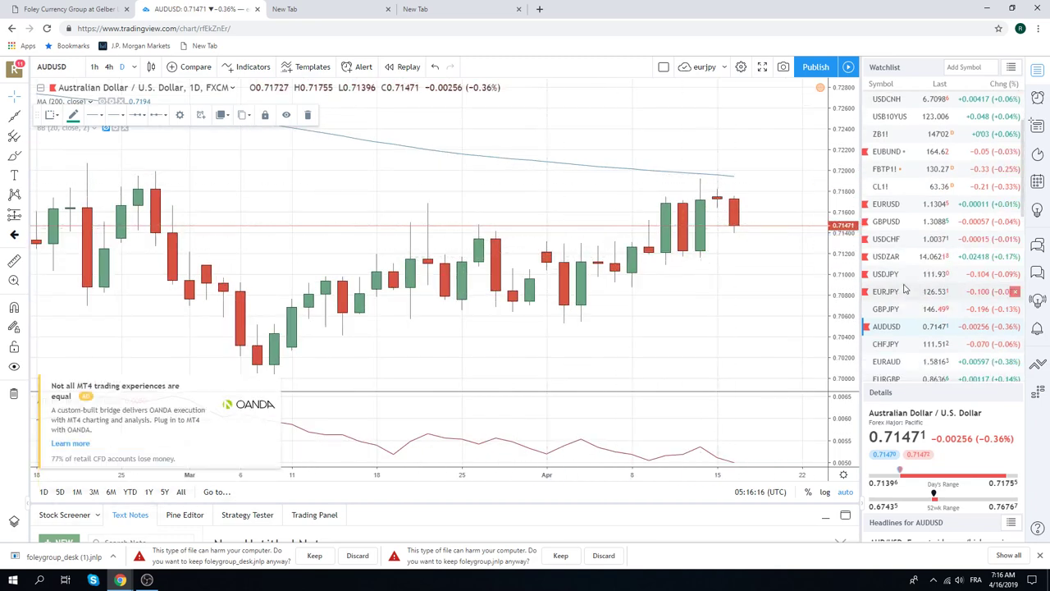
{"action": "scroll", "coordinate": [905, 287], "scroll_direction": "down", "scroll_amount": 5}
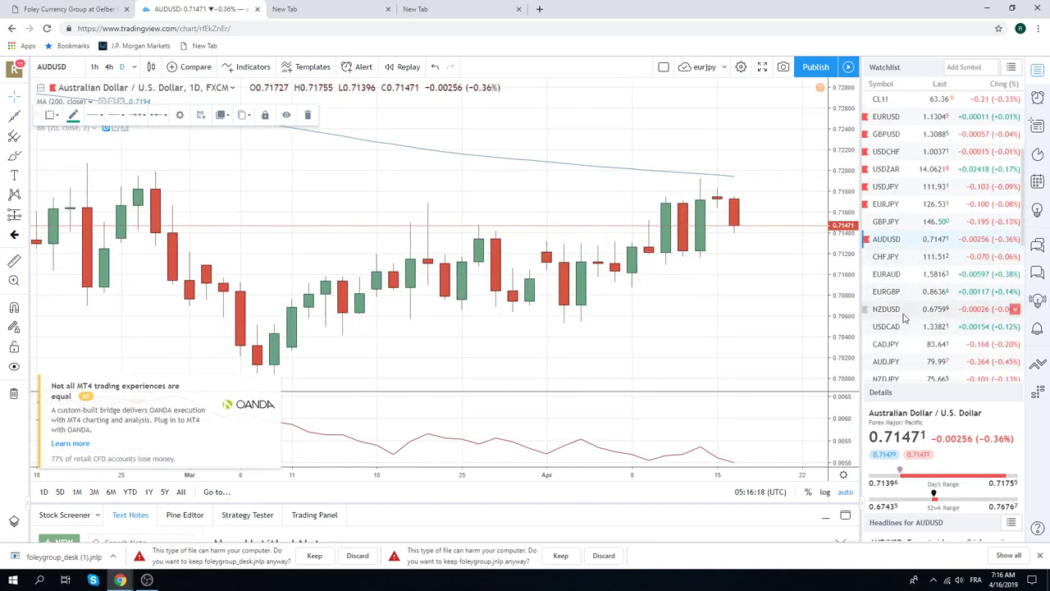
{"action": "left_click", "coordinate": [903, 315]}
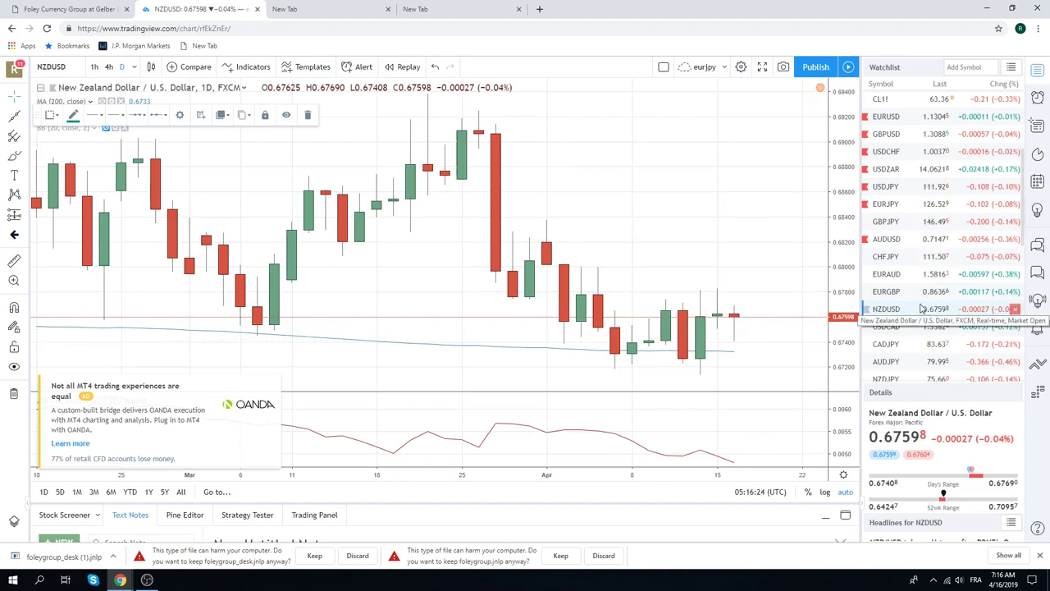
Load the AUDJPY daily chart from the watchlist, showing price near 79.999.
{"action": "left_click", "coordinate": [885, 363]}
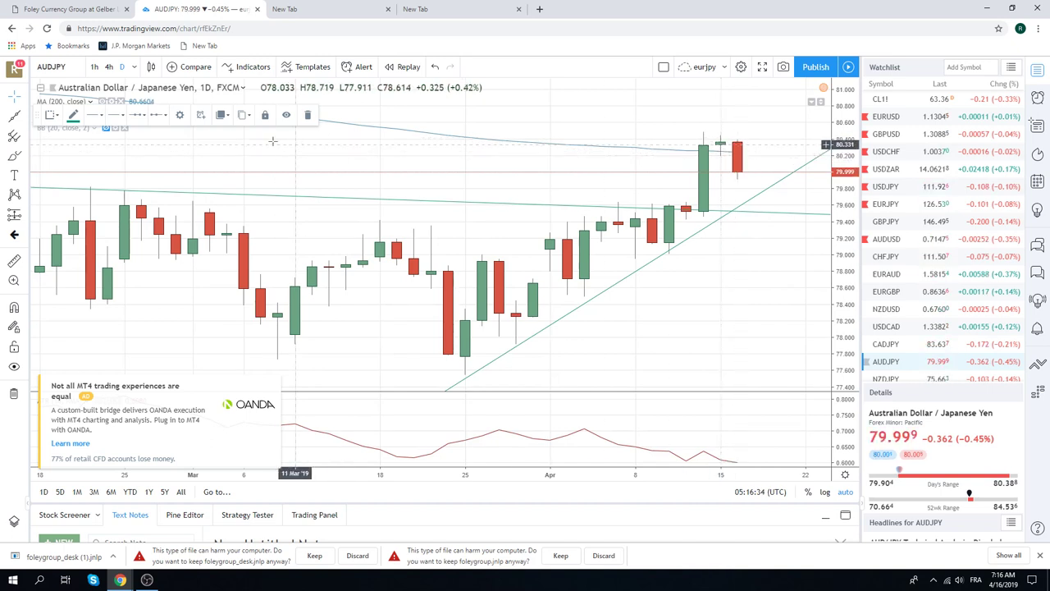
Switch the AUDJPY chart to the 1h interval.
{"action": "left_click", "coordinate": [94, 66]}
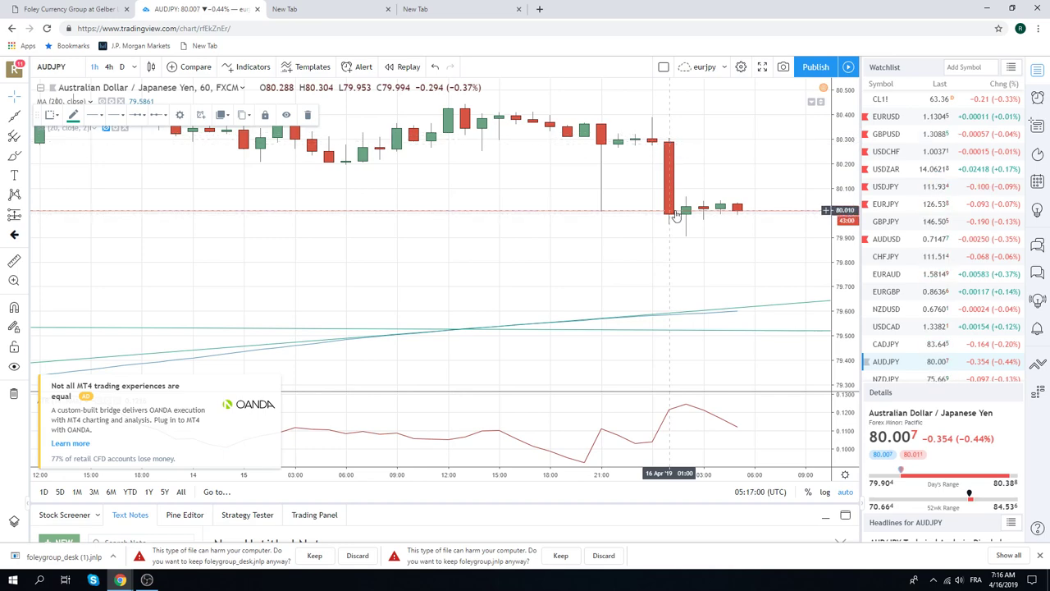
Zoom out and set the AUDJPY chart back to the D (daily) interval.
{"action": "scroll", "coordinate": [675, 215], "scroll_direction": "down", "scroll_amount": 8}
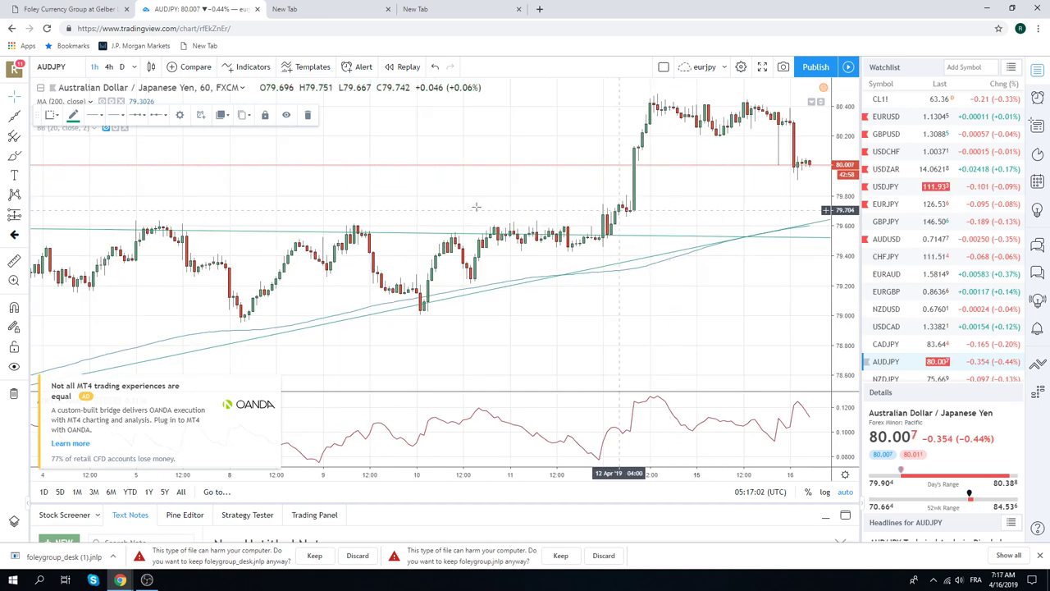
{"action": "left_click", "coordinate": [122, 67]}
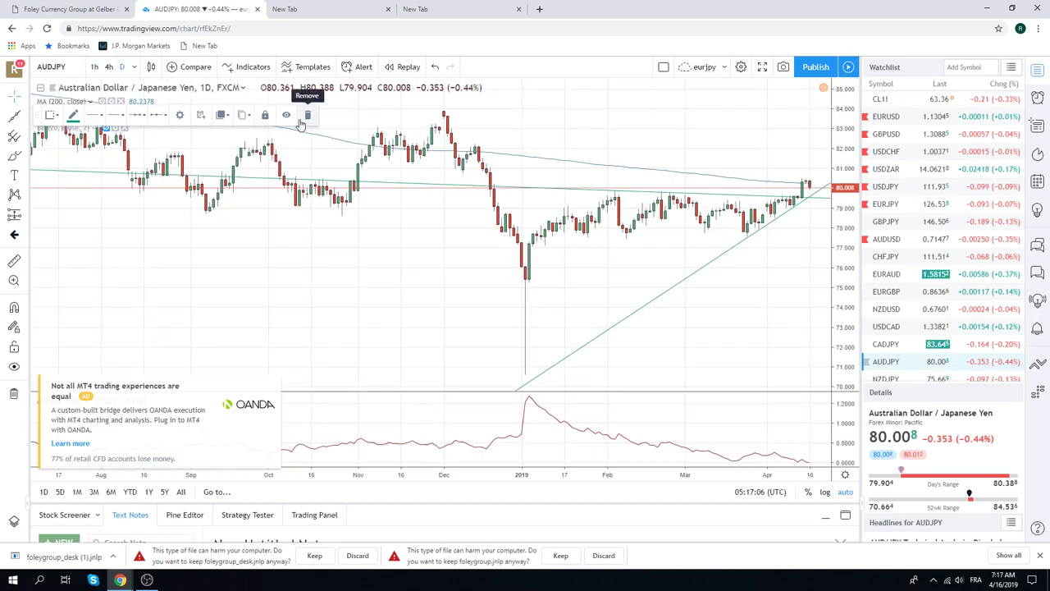
Close the OANDA ad banner to uncover the AUDJPY ATR pane, then browse the watchlist.
{"action": "left_click", "coordinate": [275, 382]}
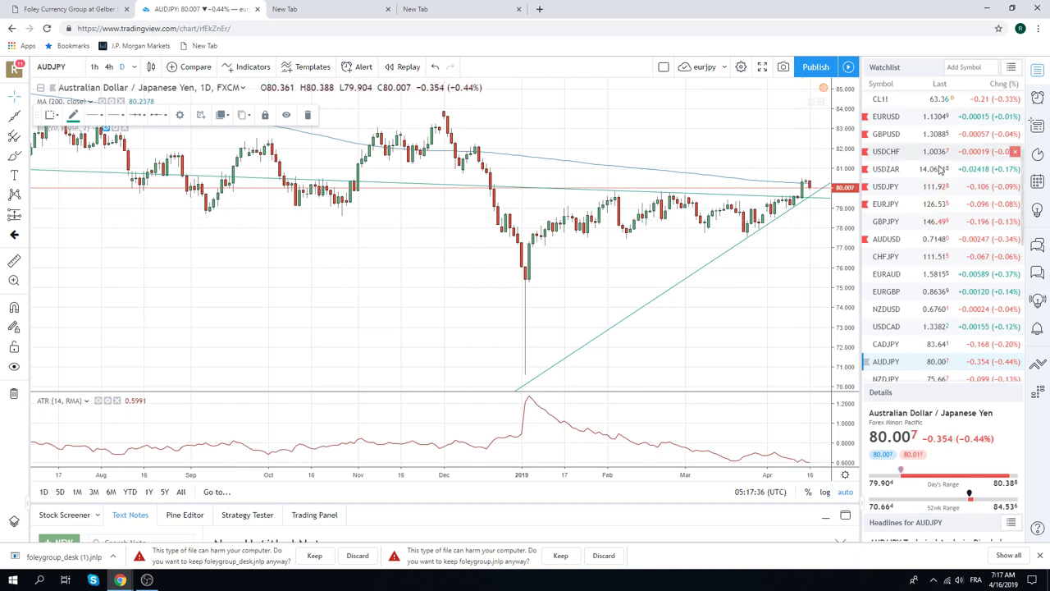
{"action": "scroll", "coordinate": [941, 169], "scroll_direction": "down", "scroll_amount": 2}
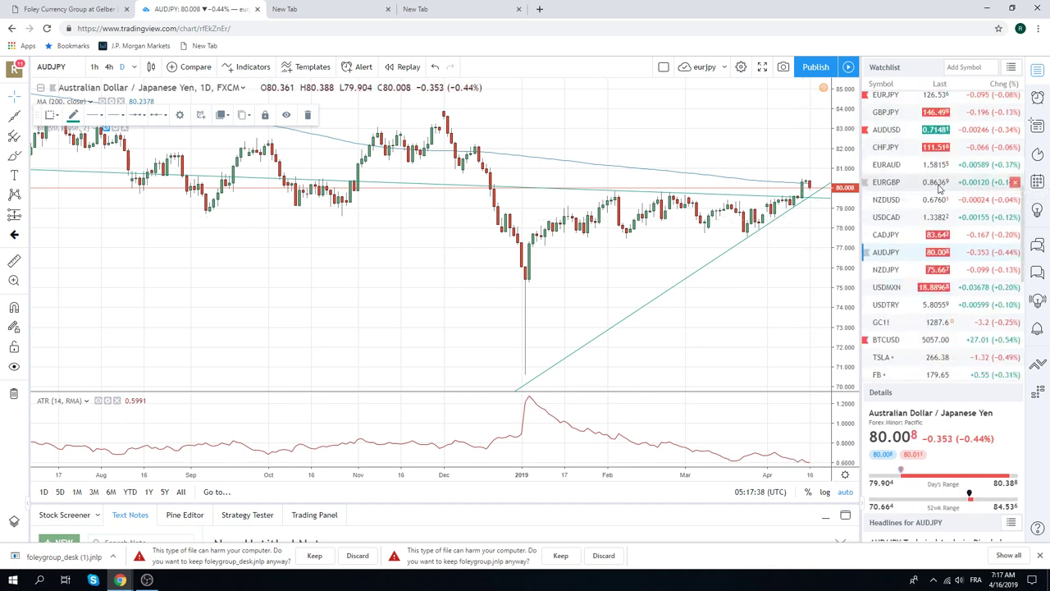
{"action": "scroll", "coordinate": [938, 205], "scroll_direction": "up", "scroll_amount": 1}
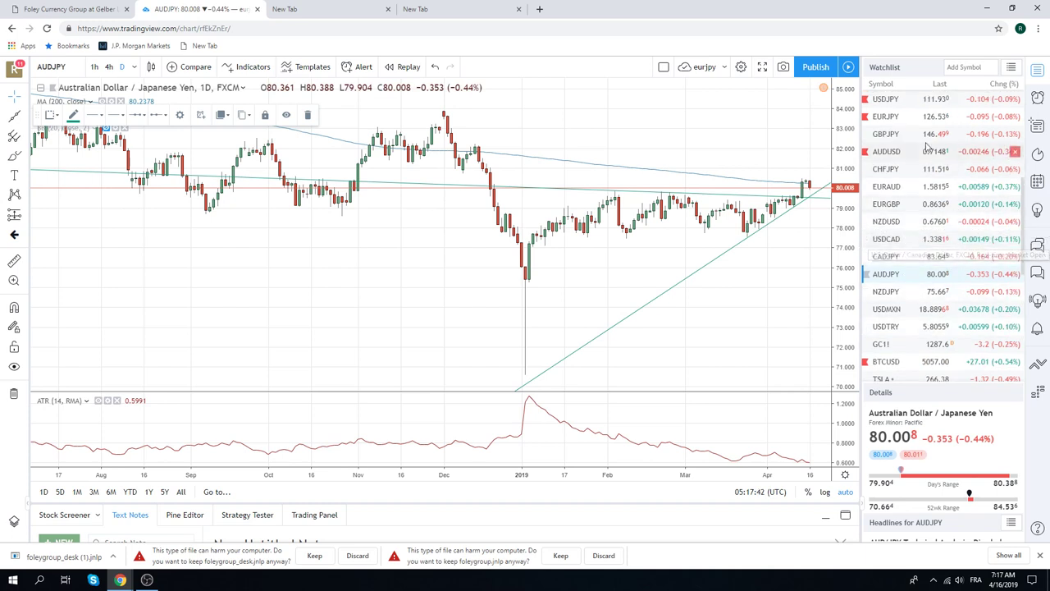
Open the USDCAD daily chart from the watchlist and return the list to the top.
{"action": "left_click", "coordinate": [893, 240]}
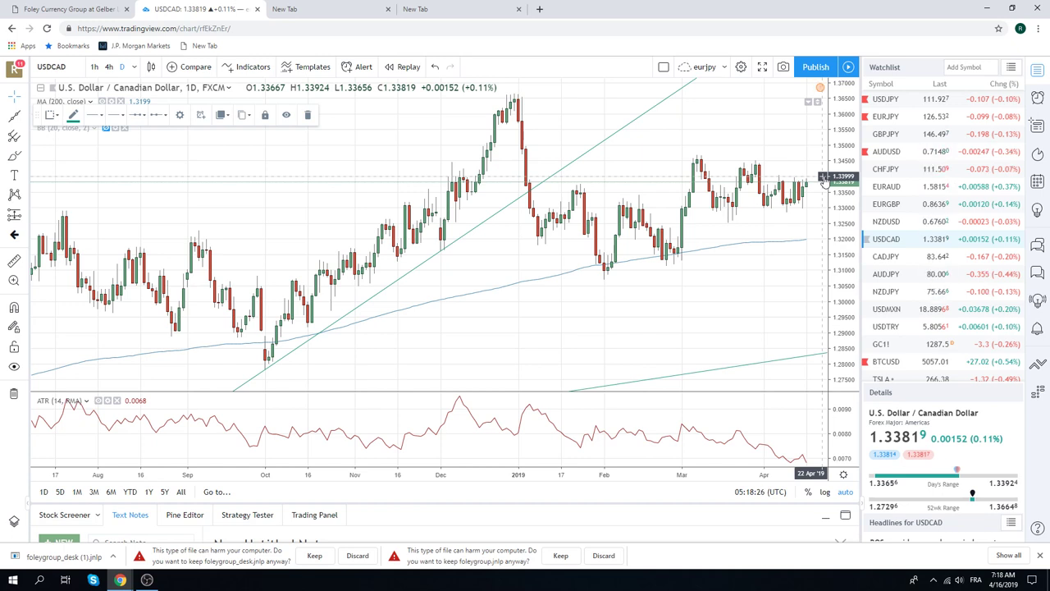
{"action": "scroll", "coordinate": [927, 242], "scroll_direction": "up", "scroll_amount": 5}
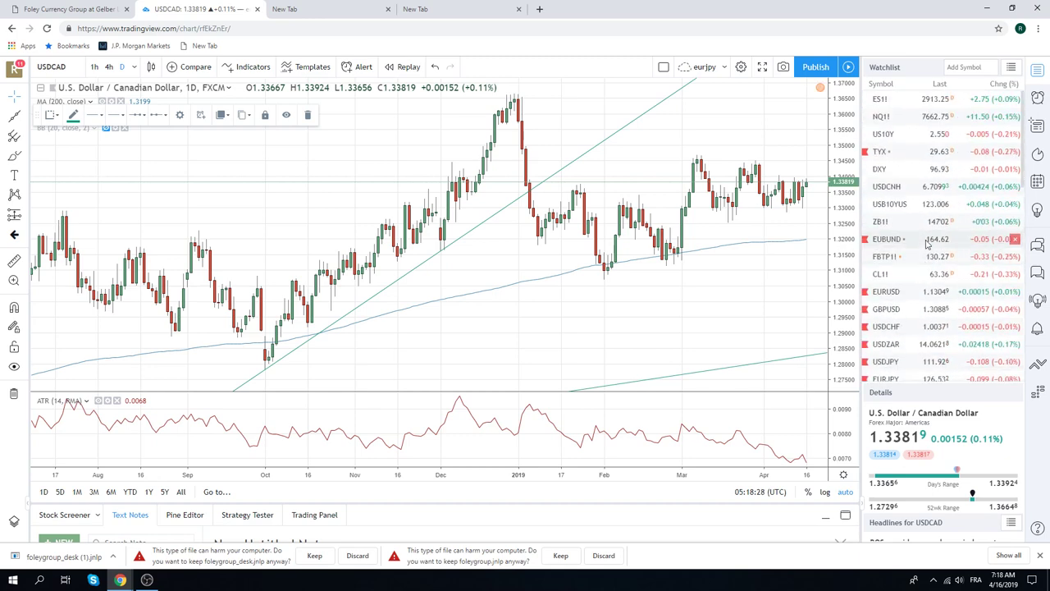
Open the ES1! S&P 500 E-mini futures daily chart from the watchlist.
{"action": "left_click", "coordinate": [881, 99]}
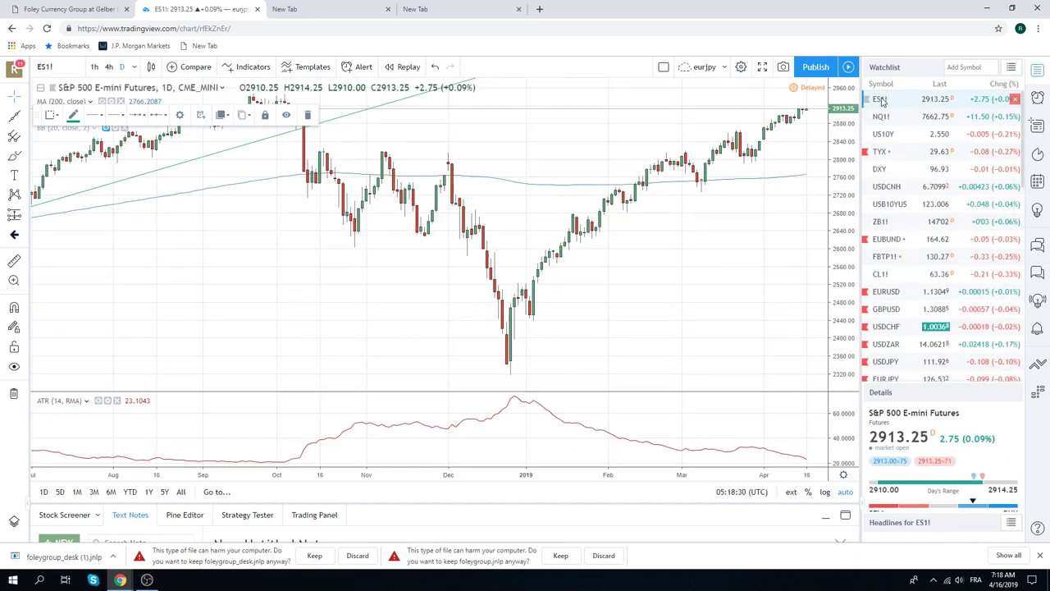